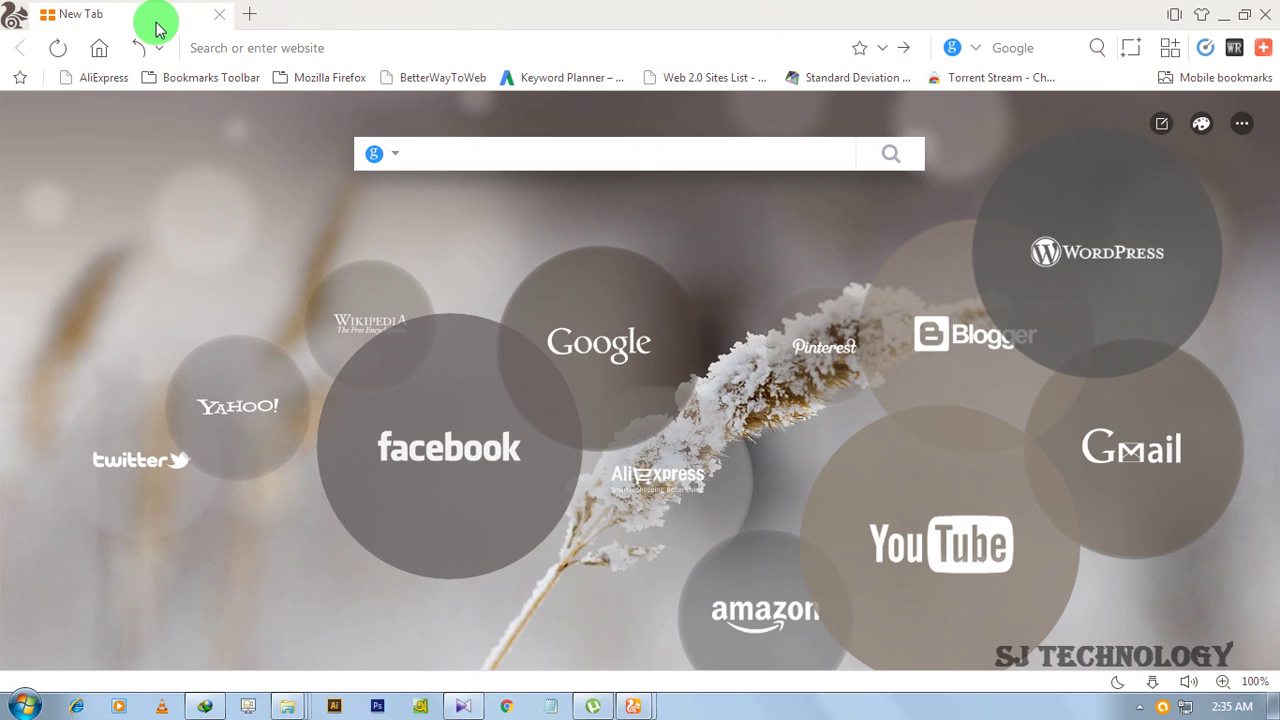
Go from the menu's Extensions list to the Chrome Web Store via 'Get more extensions'
left_click(12, 22)
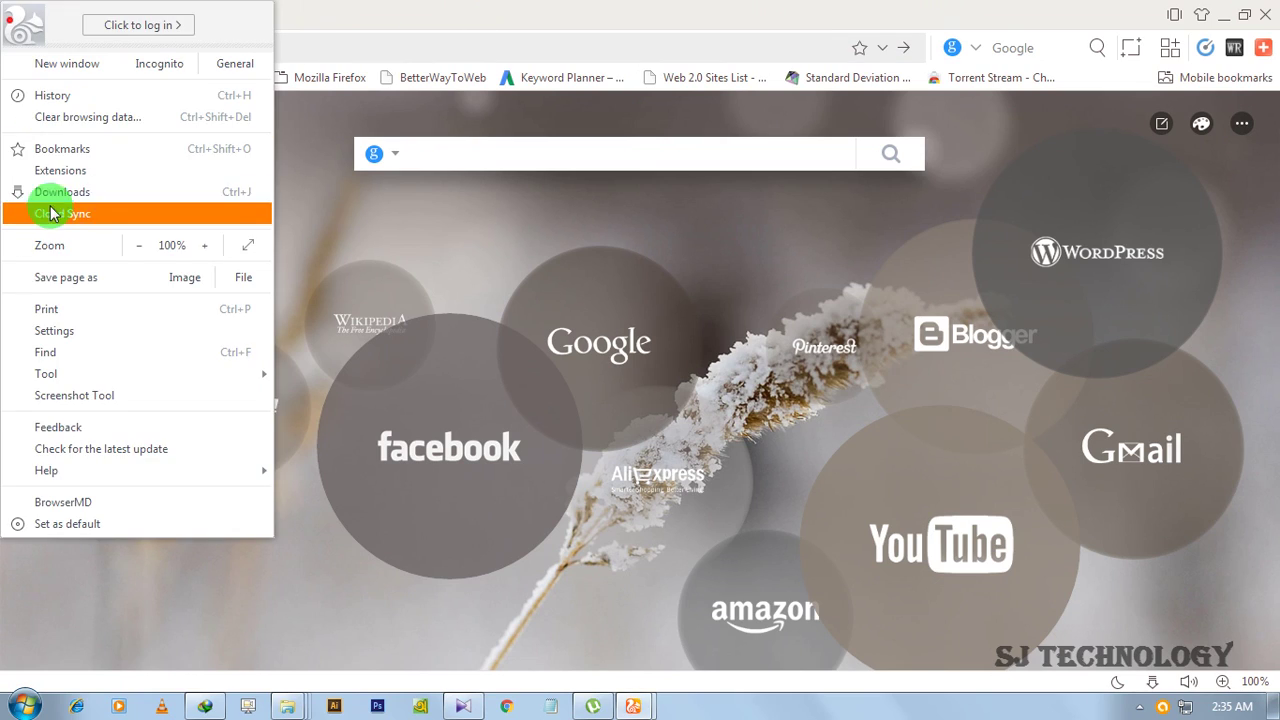
left_click(91, 174)
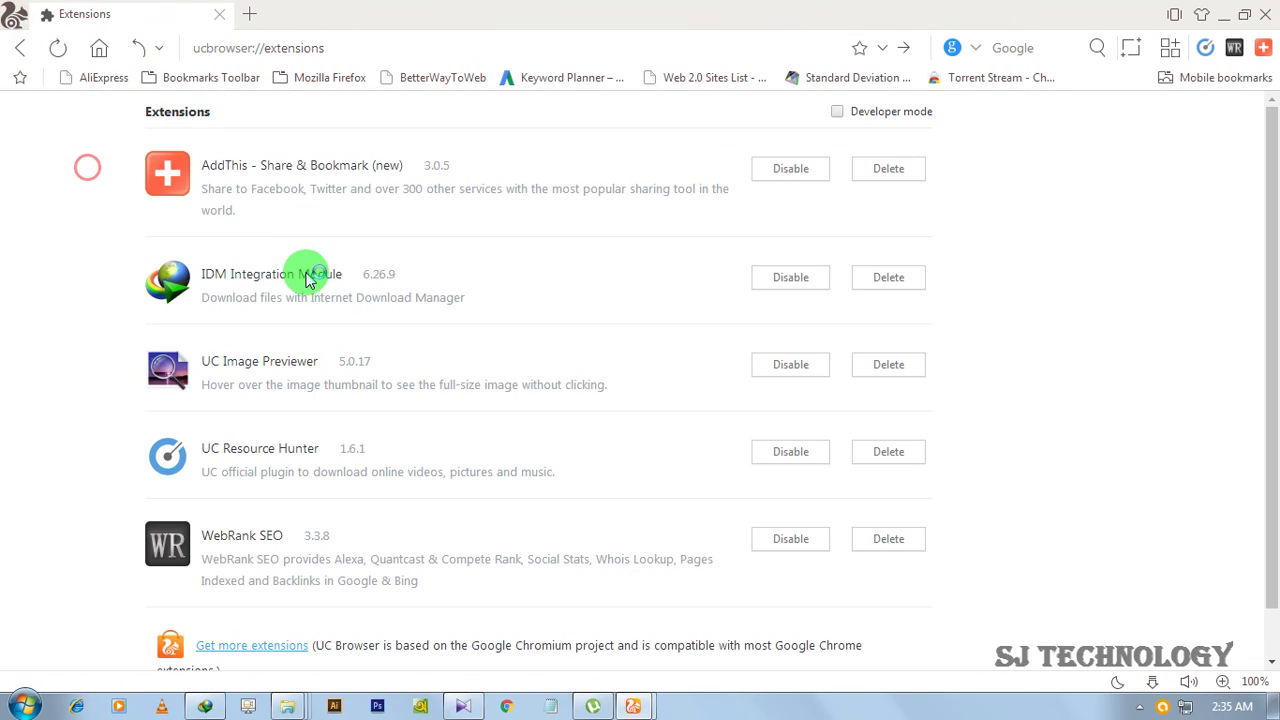
scroll(343, 550, "down", 1)
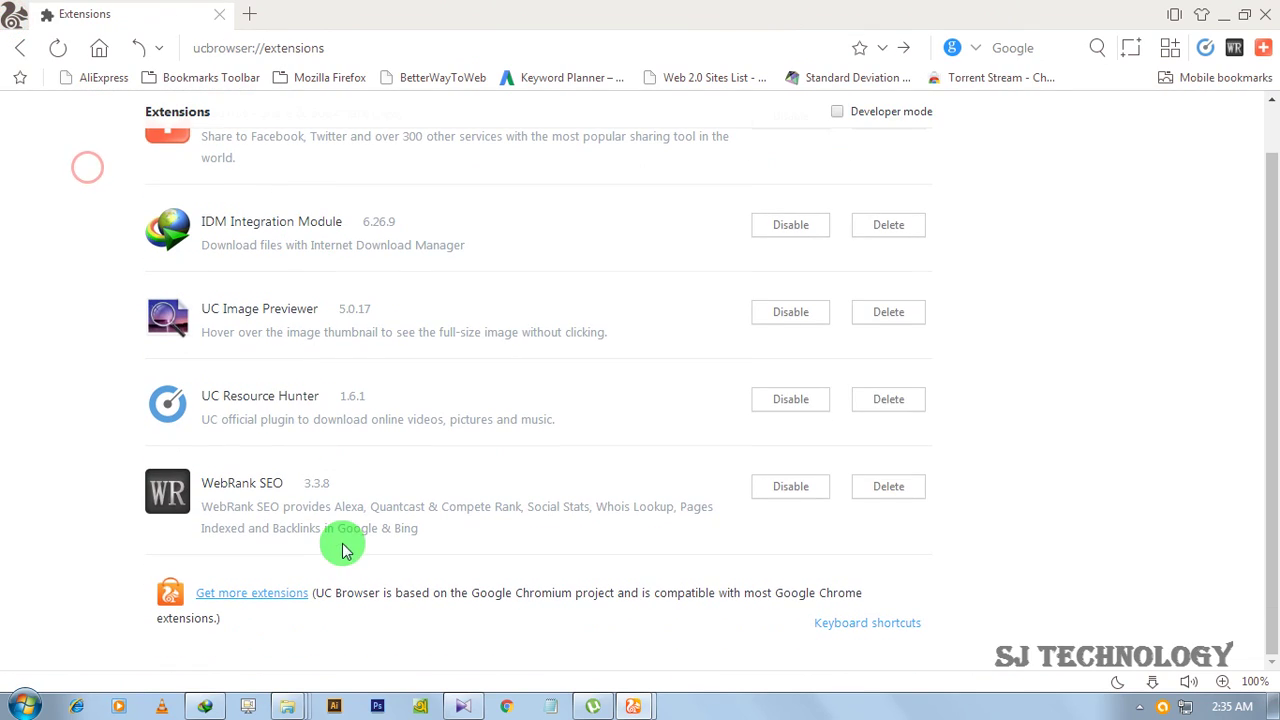
left_click(252, 594)
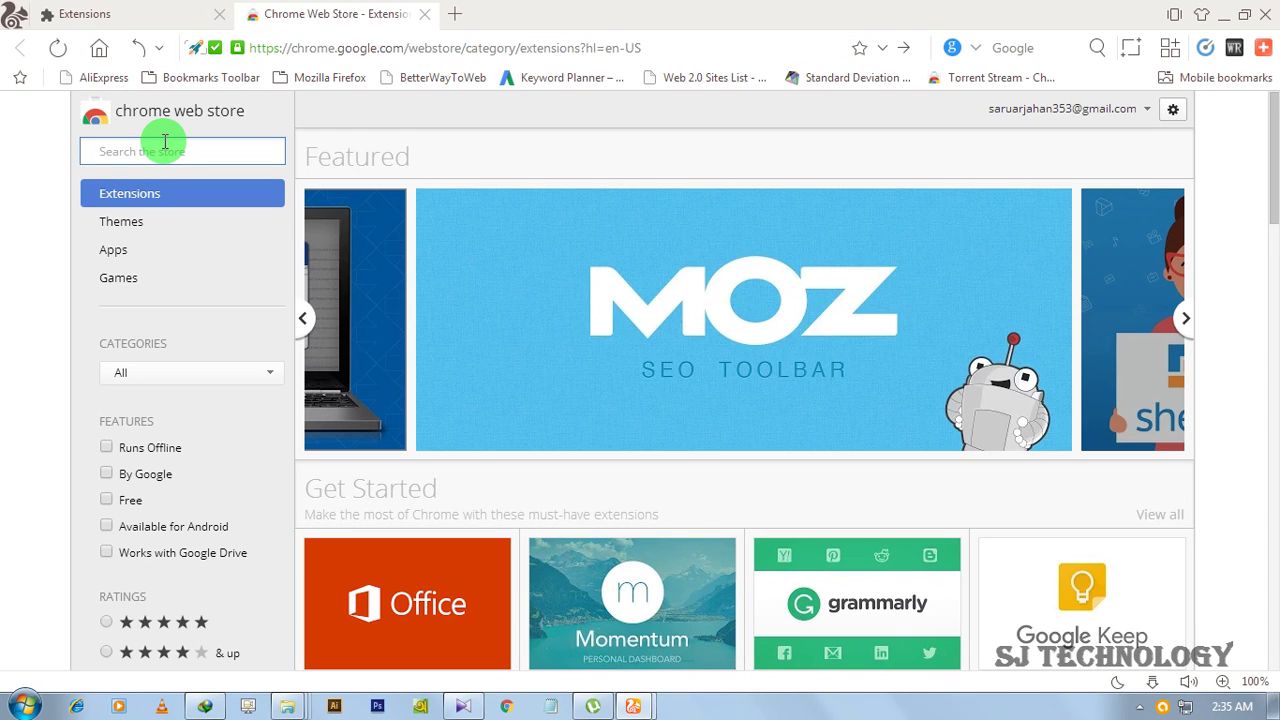
Search the store for 'torrent stream' and scroll to the Torrent Stream app under Apps
type("t")
type("orrent s")
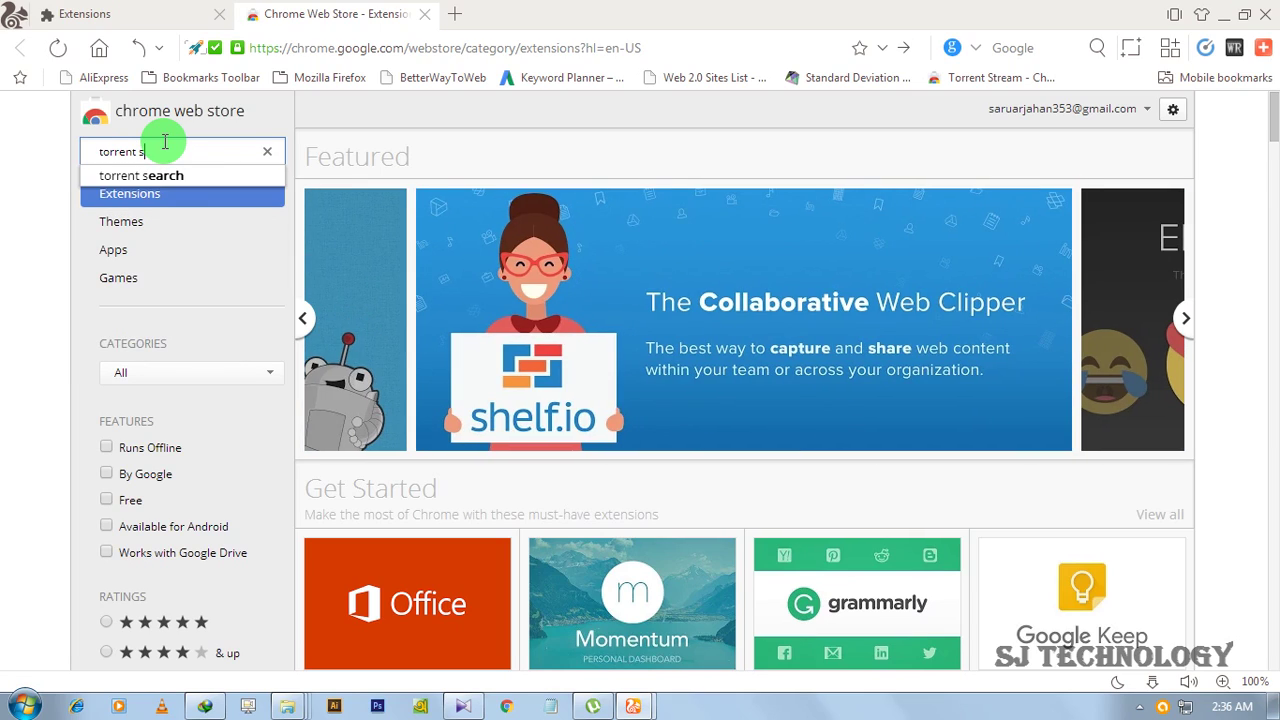
type("tream")
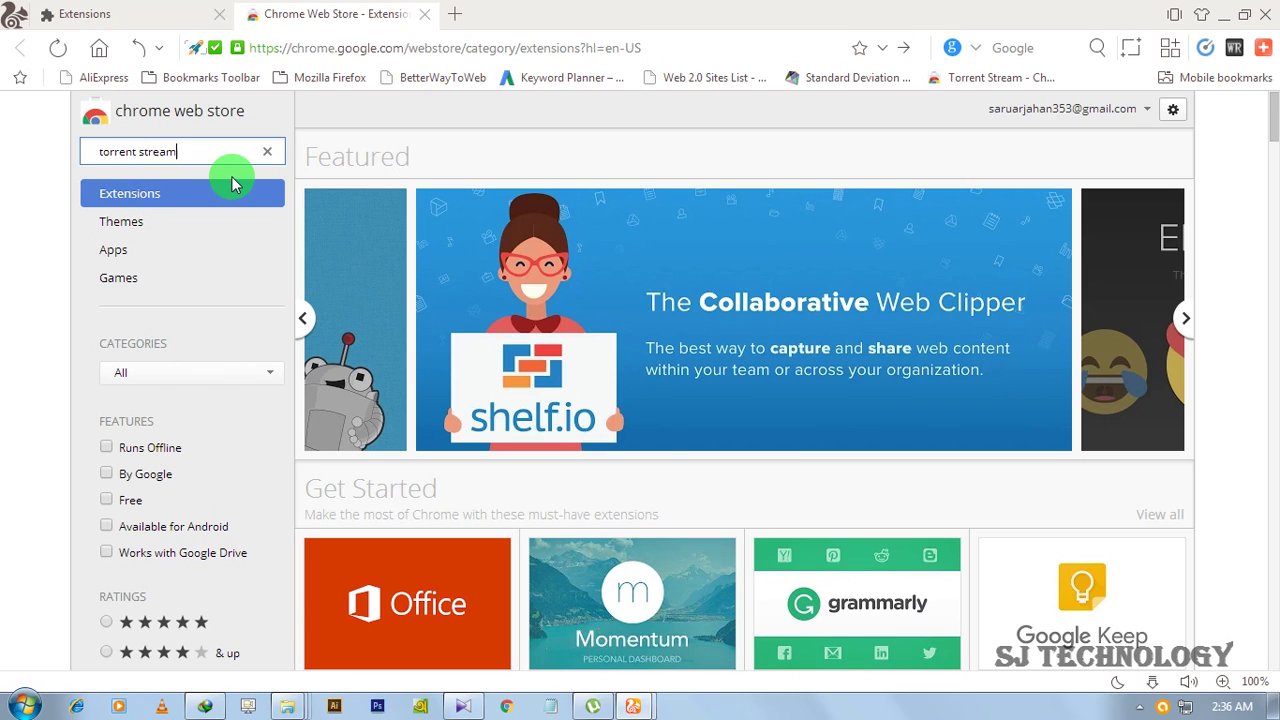
key("Return")
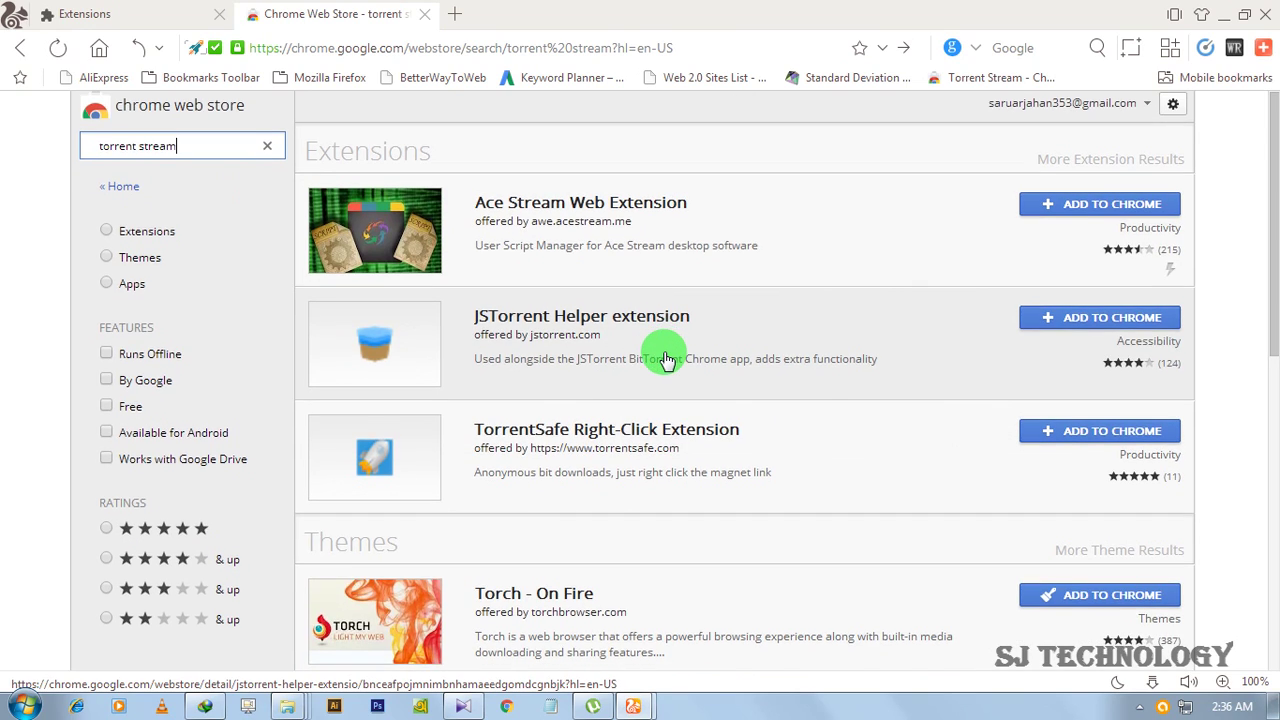
scroll(665, 355, "down", 3)
scroll(665, 360, "down", 3)
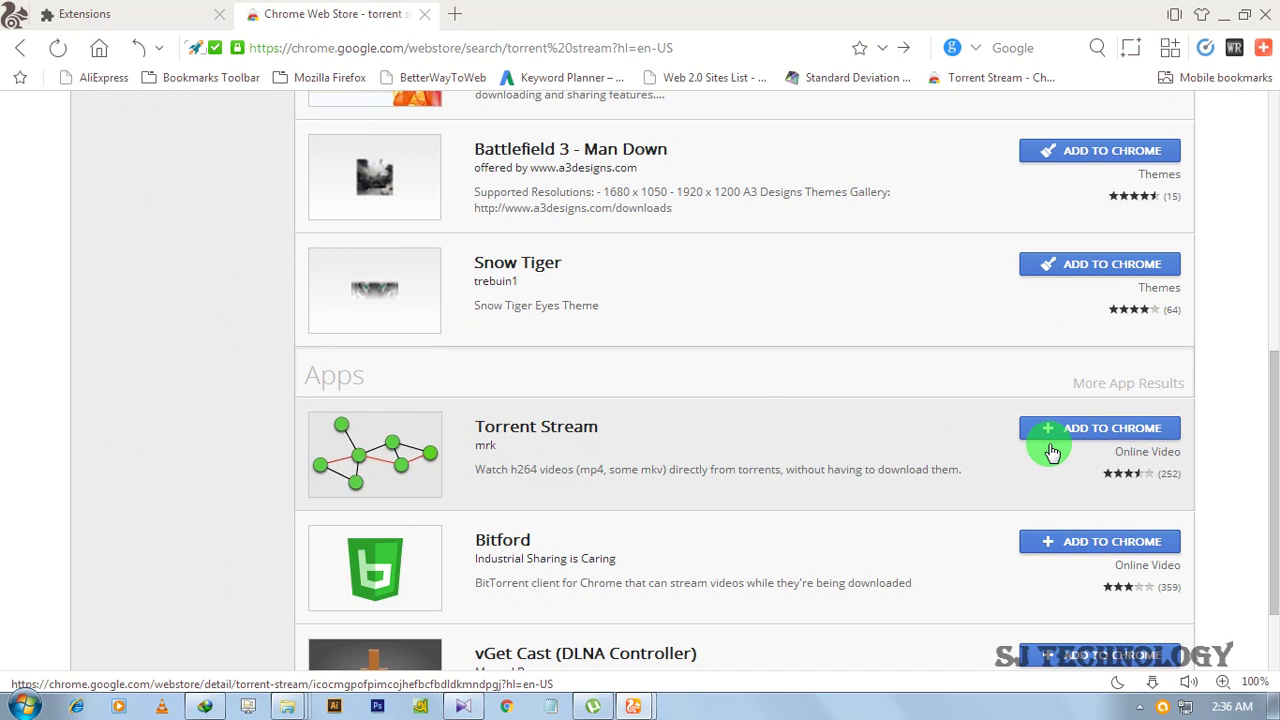
Add the Torrent Stream app, review its details page, then switch to the empty new tab
left_click(1107, 438)
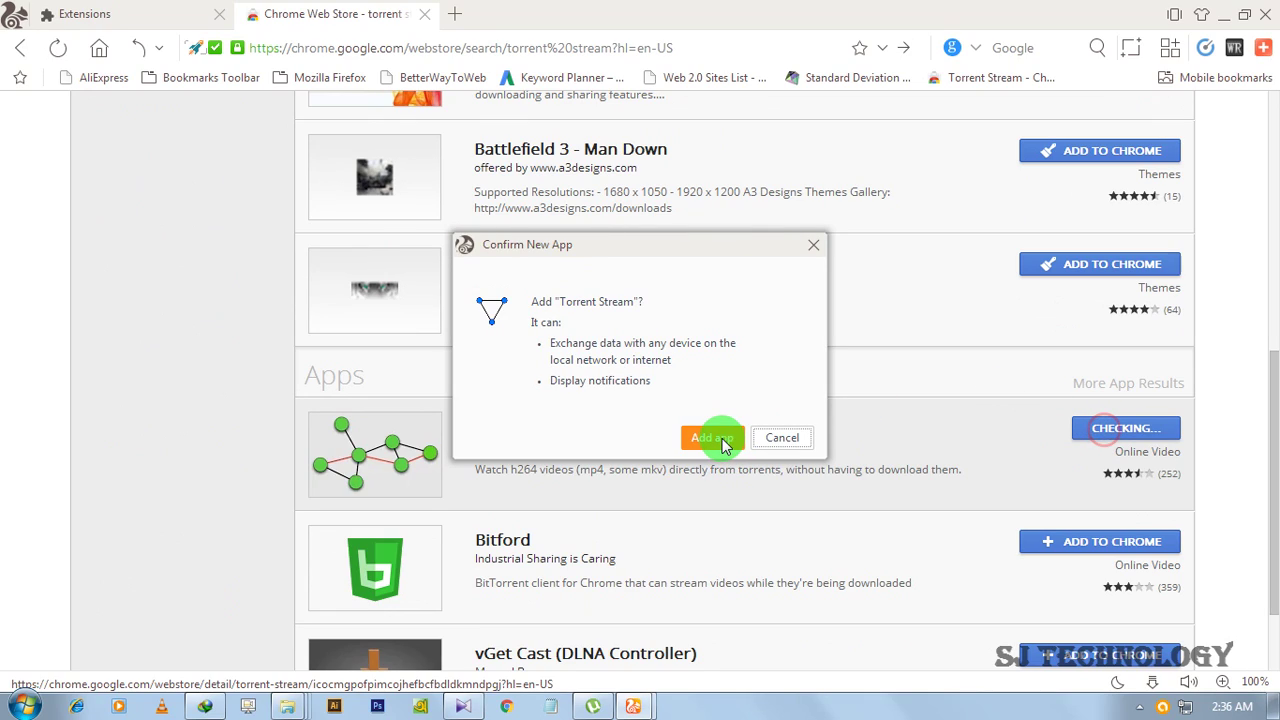
left_click(711, 437)
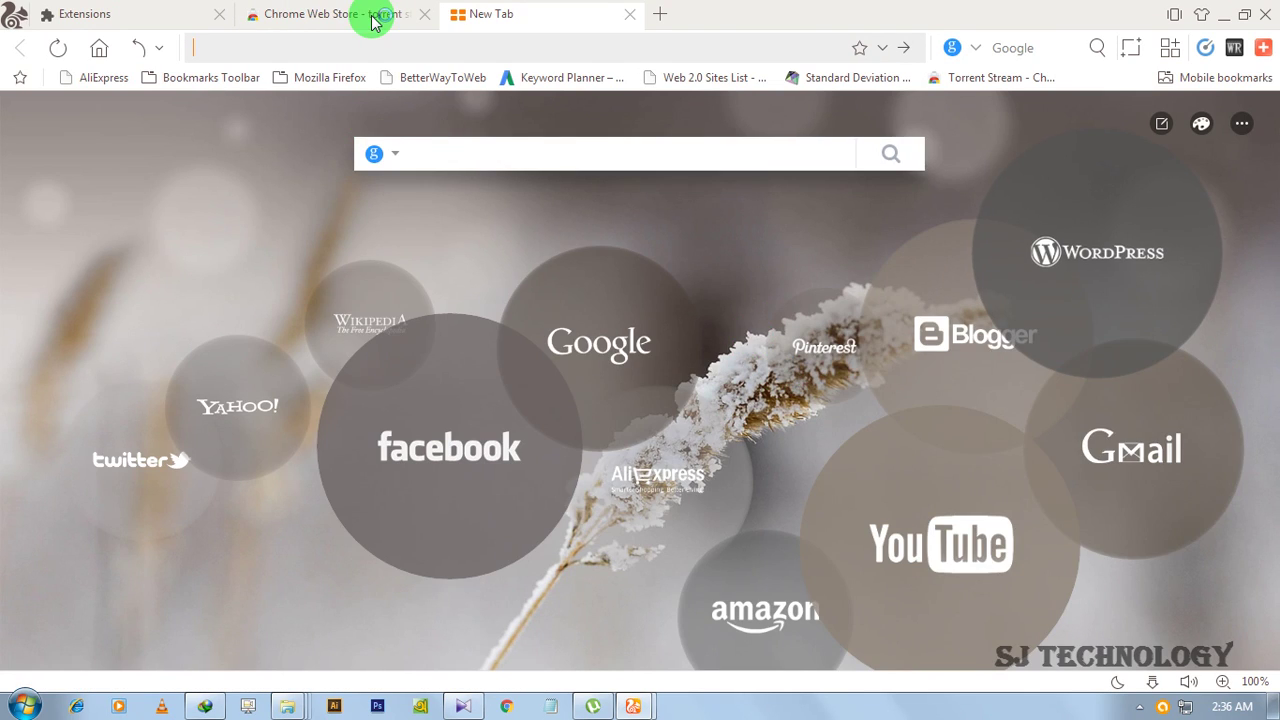
left_click(371, 14)
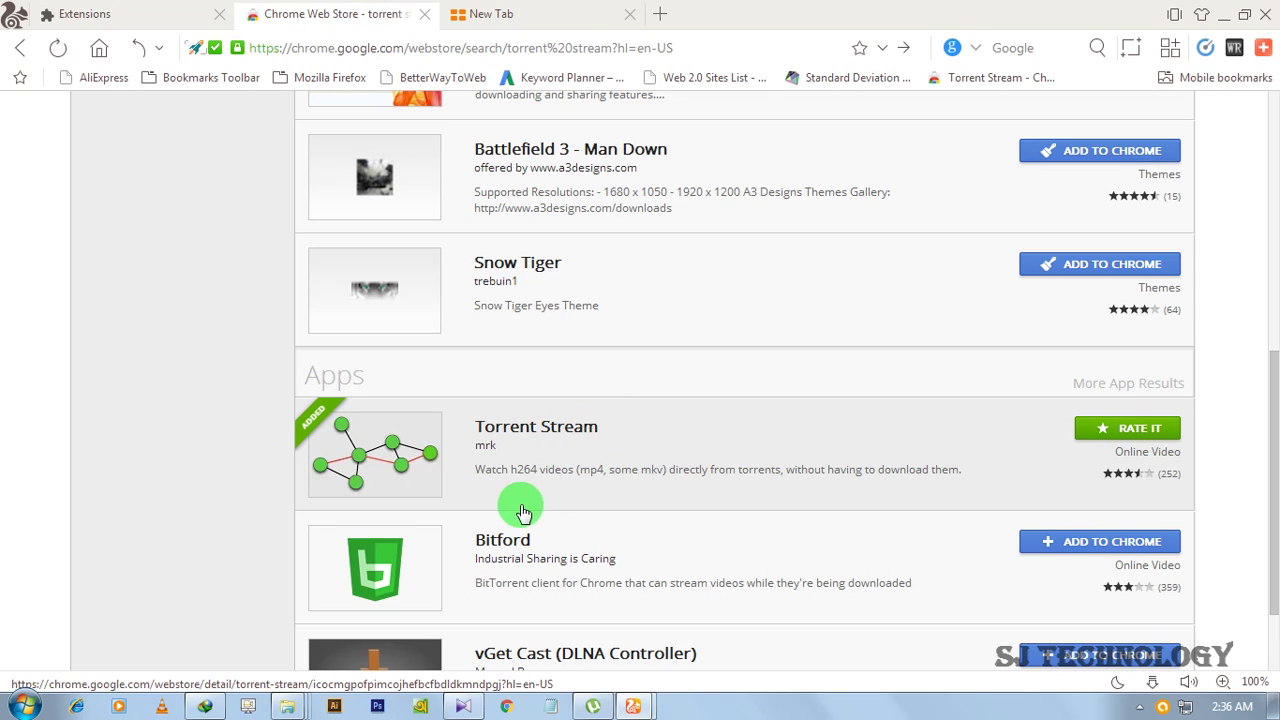
left_click(533, 441)
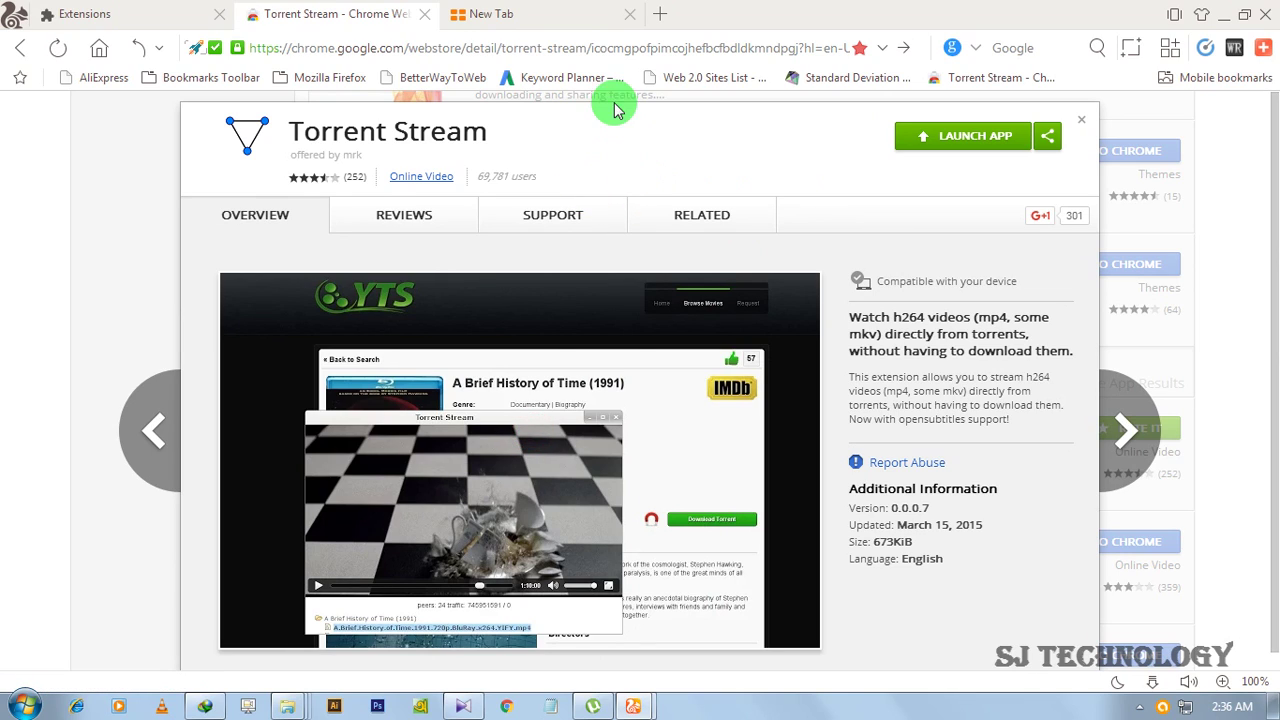
left_click(515, 13)
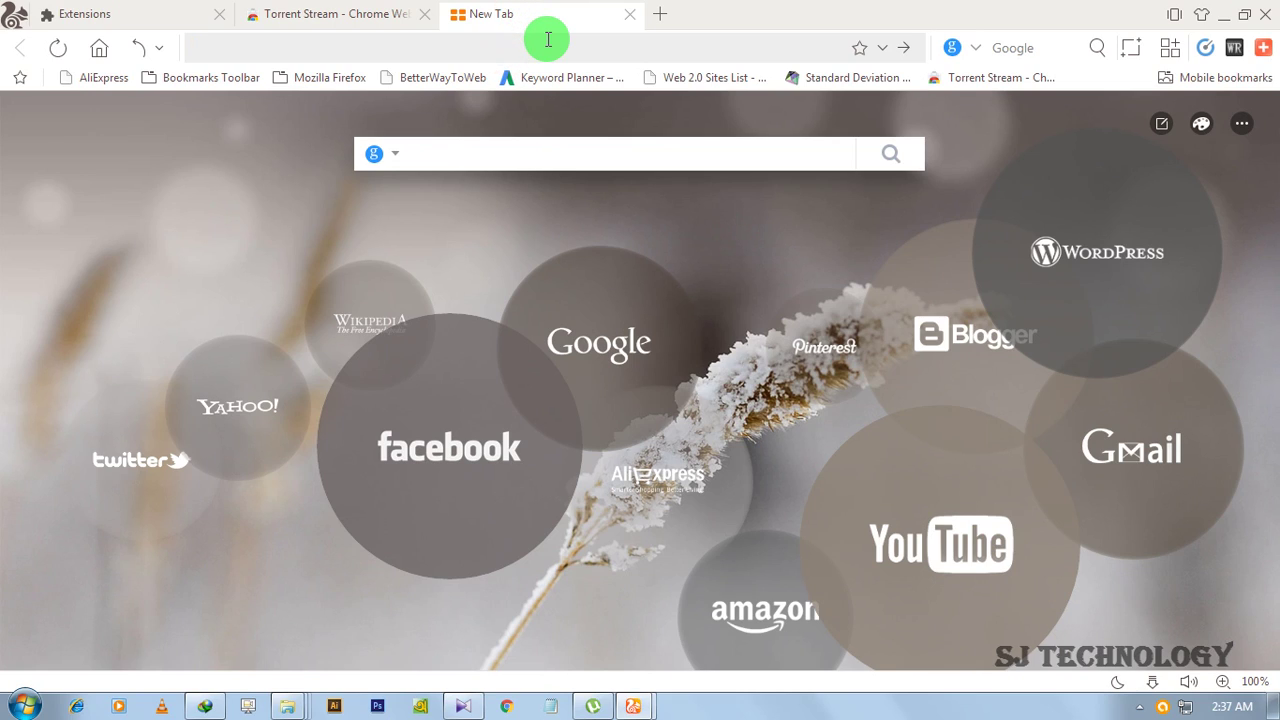
Load The Pirate Bay website from the autocompleted address bar
type("thepiratebay.se")
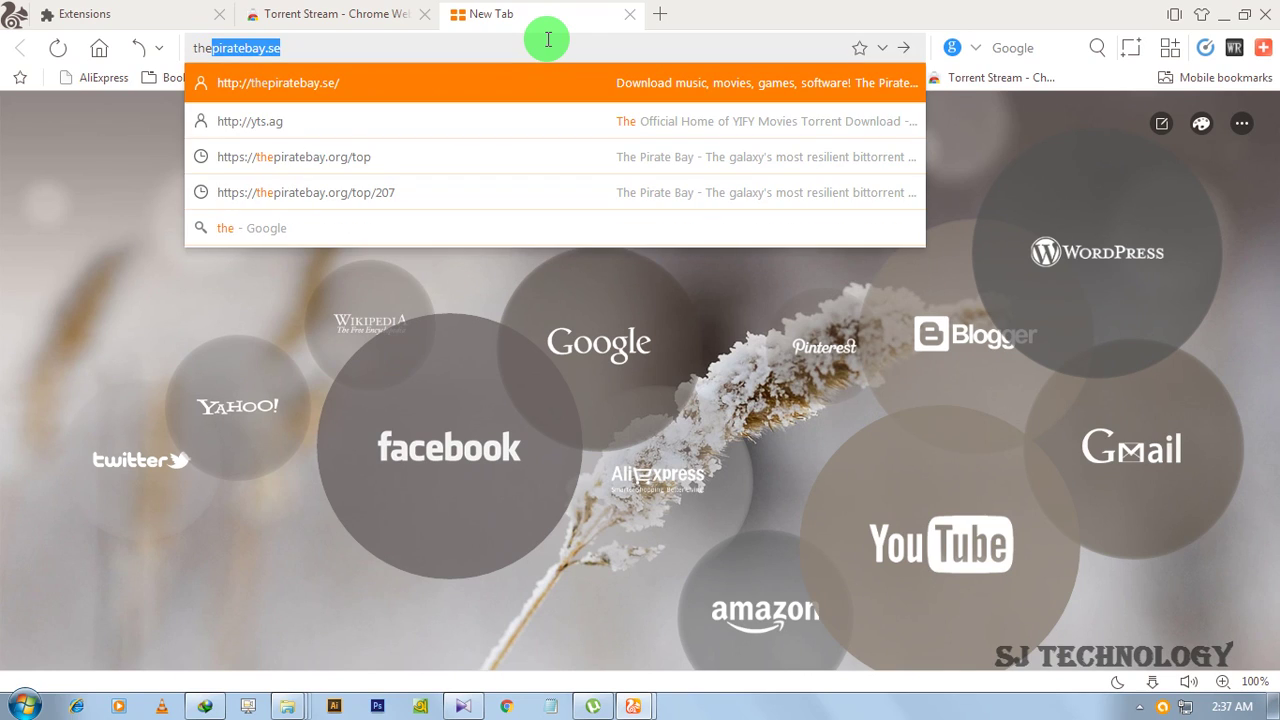
key("Right")
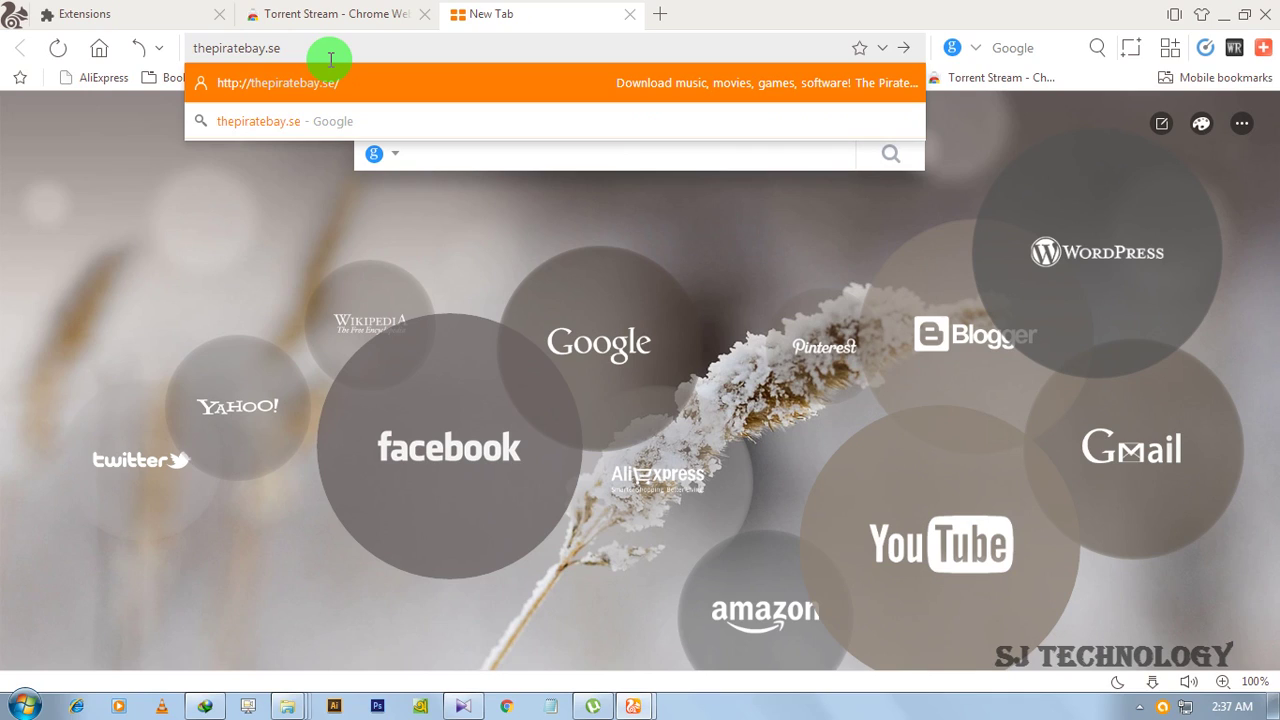
key("Return")
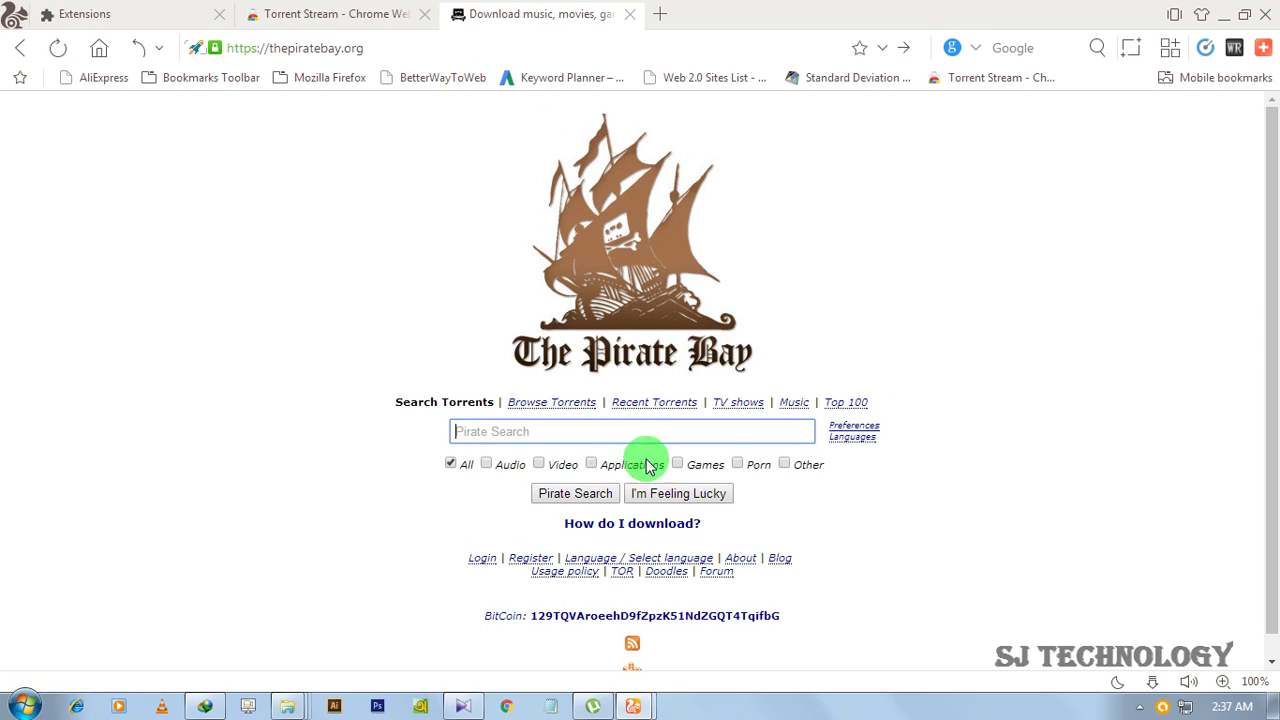
Enter 'harry potter' in the torrent search box and dismiss the Avast 'Threat blocked' popup
left_click(575, 430)
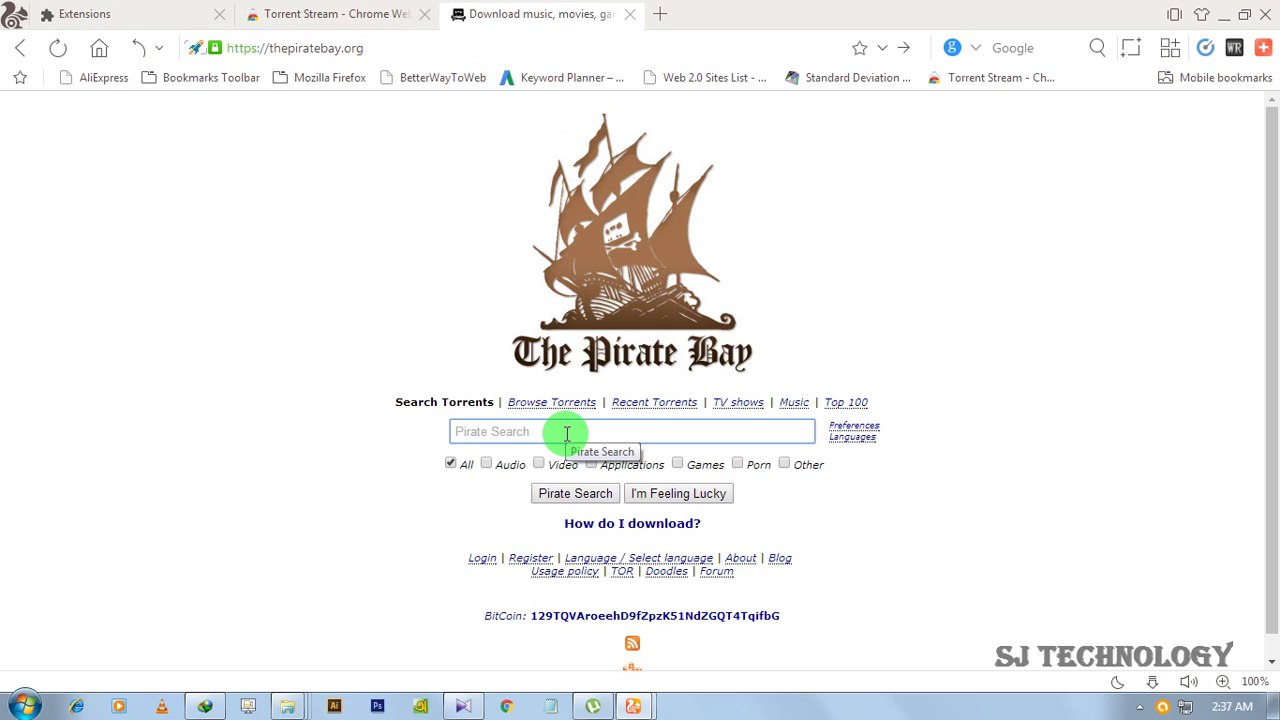
type("harry po")
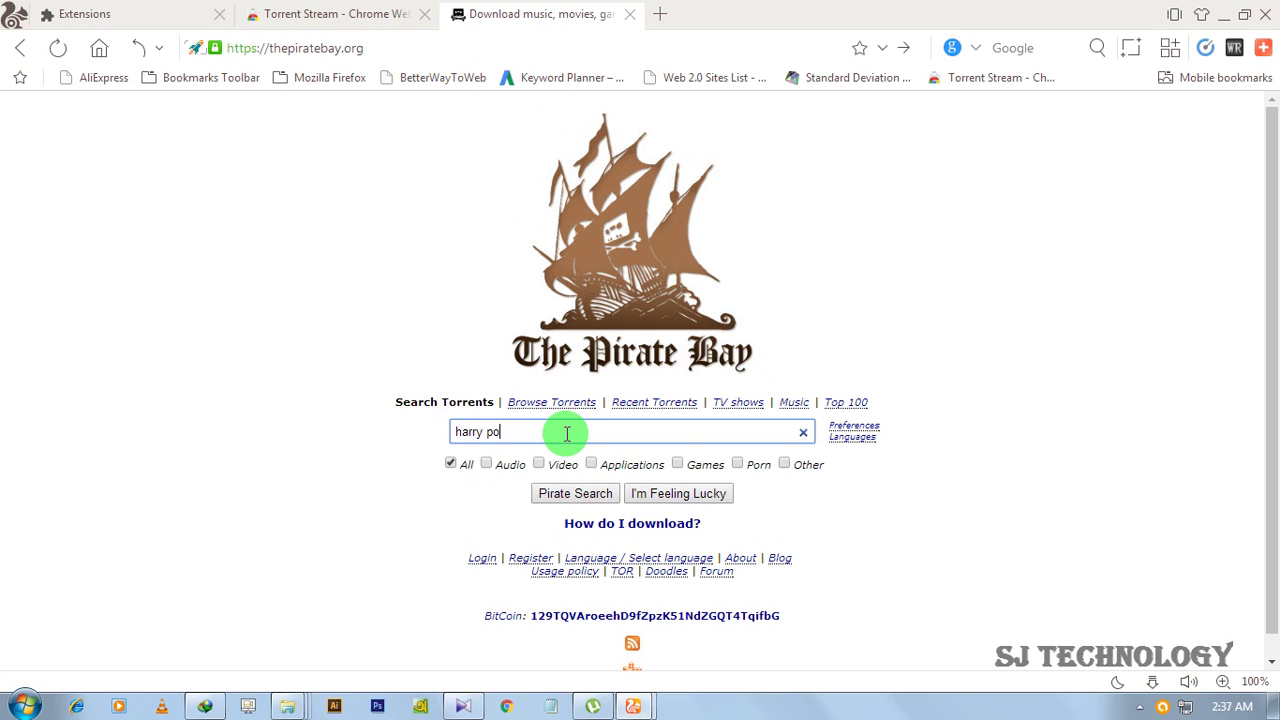
type("tter")
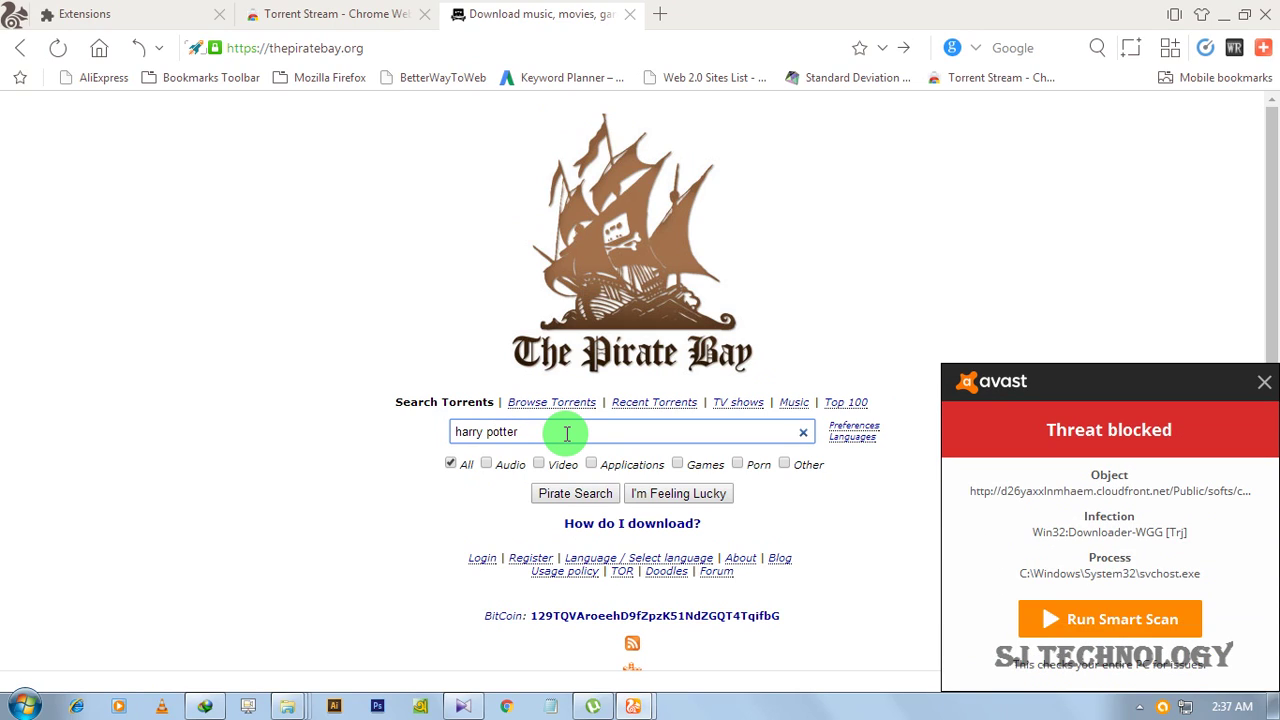
left_click(1264, 381)
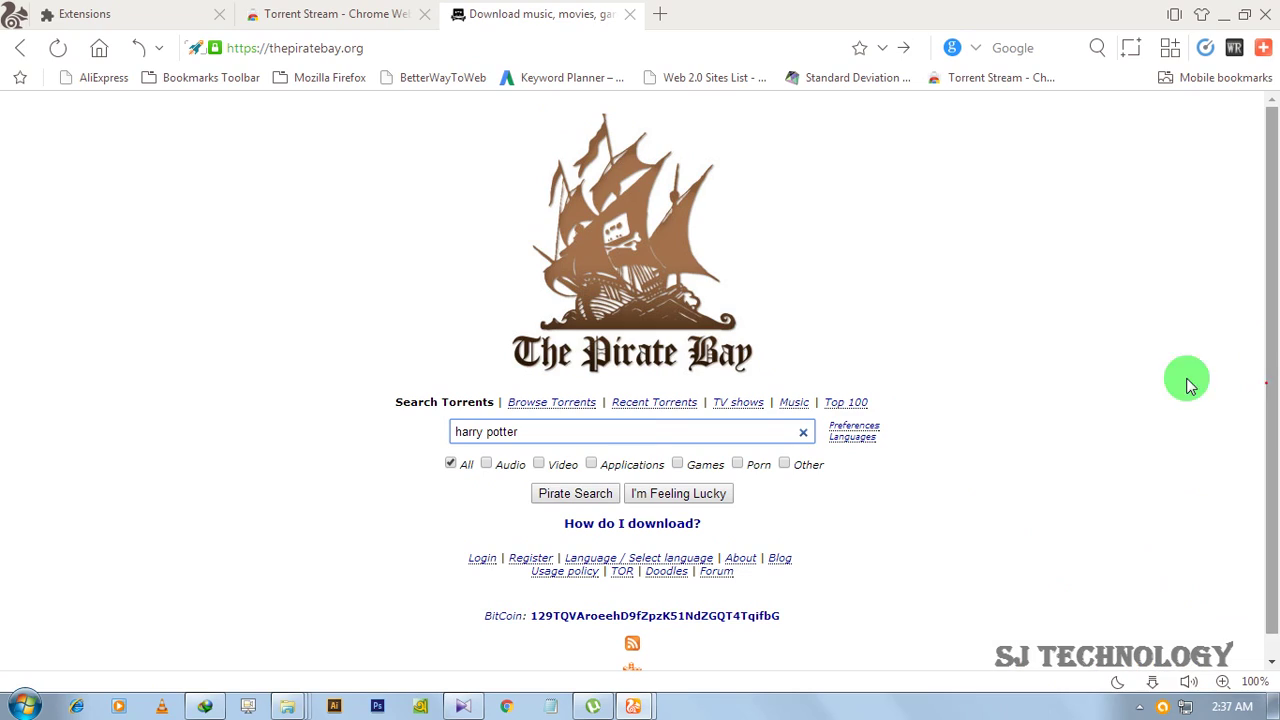
Search torrents and open the Sorcerers Stone 1080p result, closing the popup ad tab
left_click(562, 496)
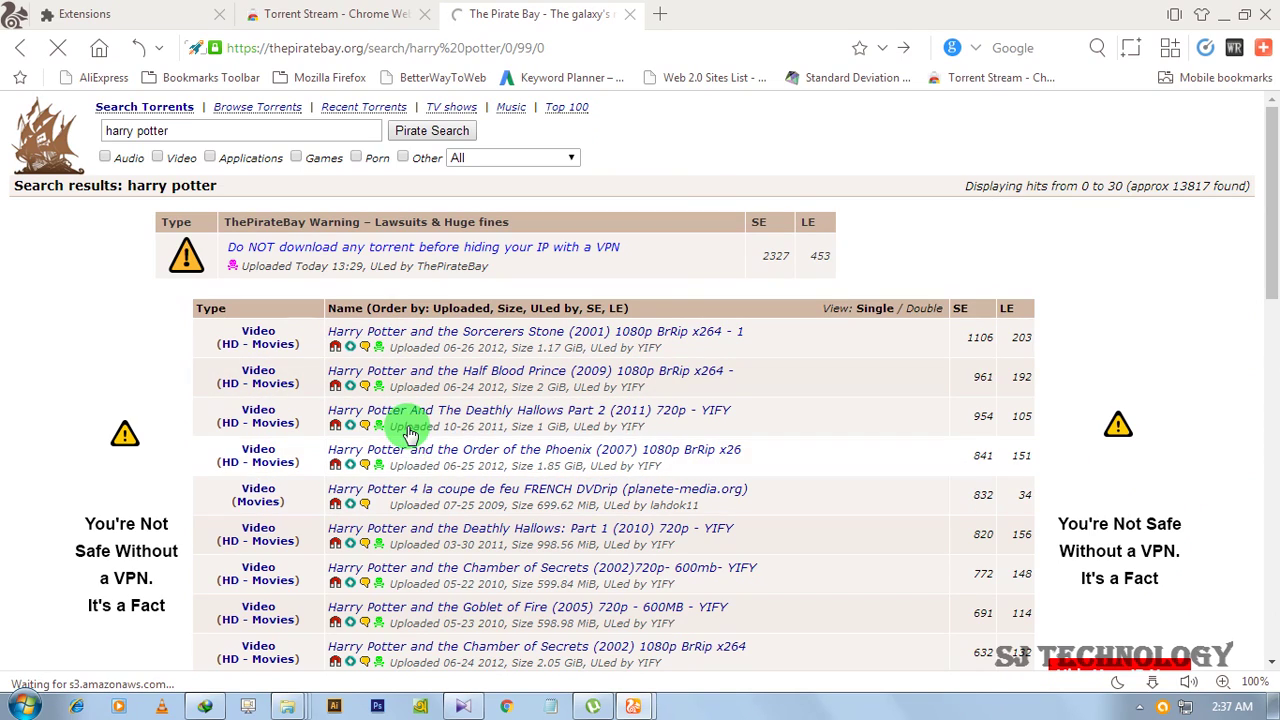
left_click(400, 333)
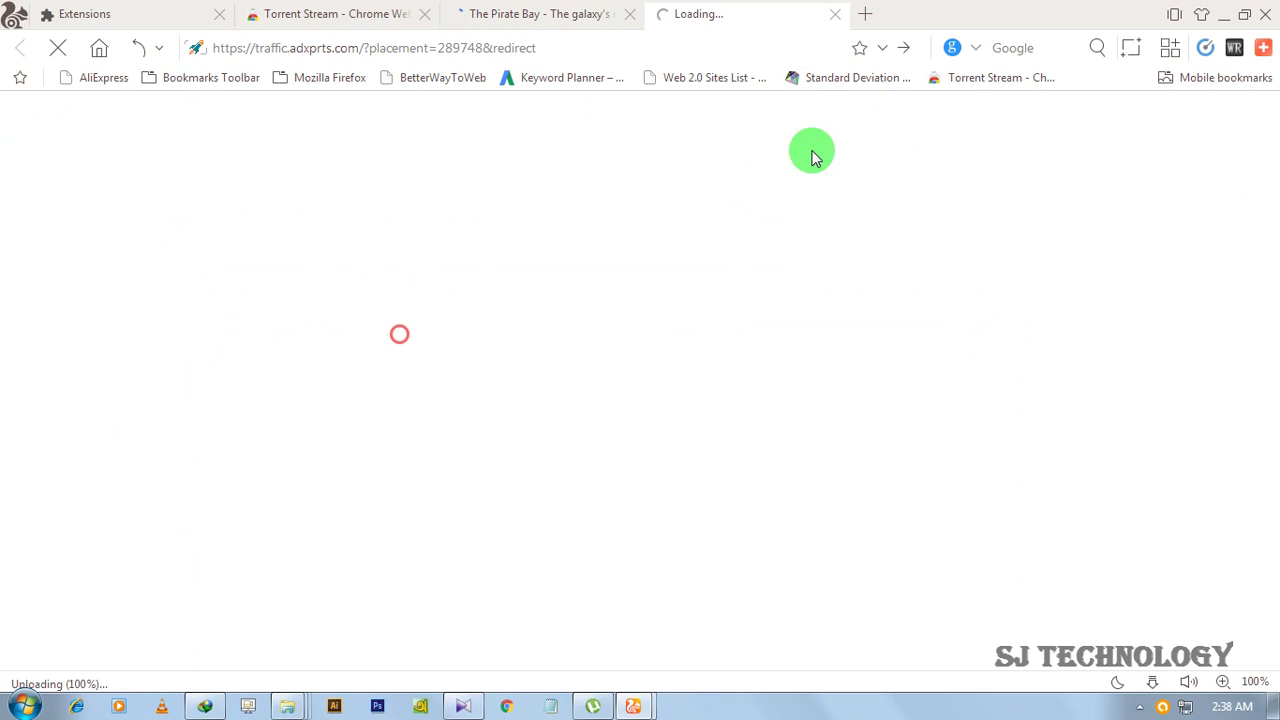
left_click(836, 16)
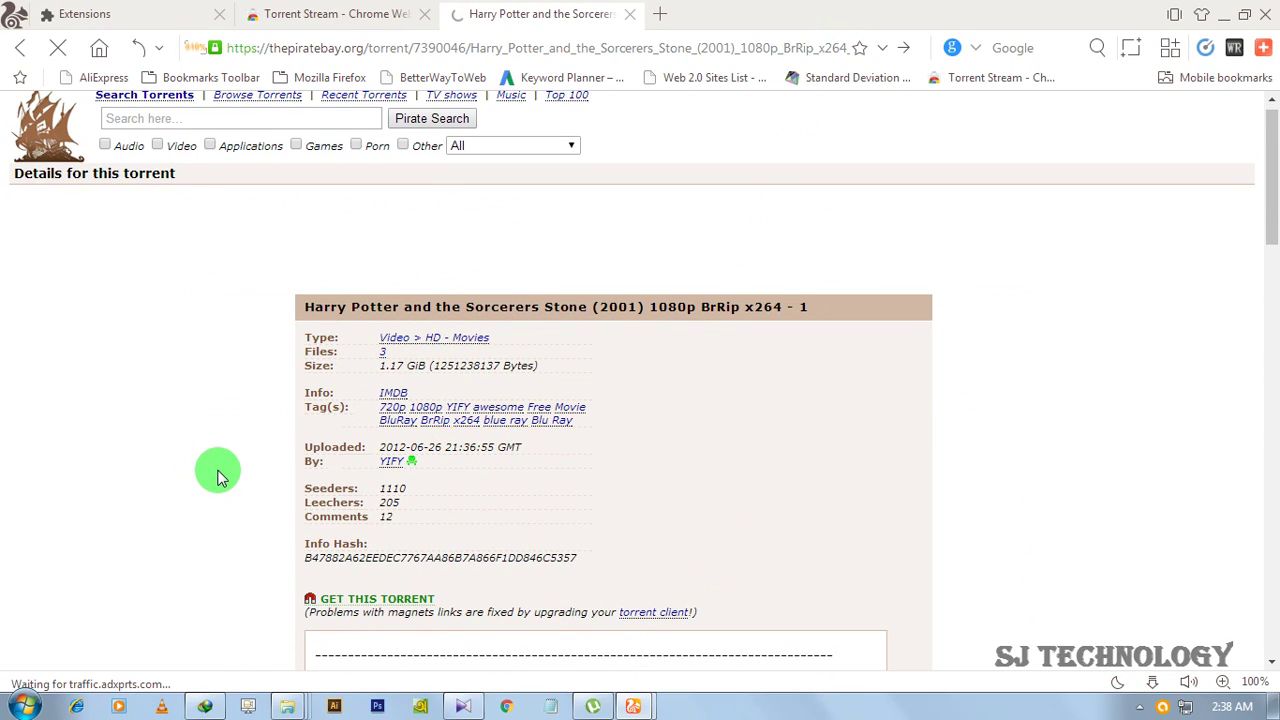
Copy the torrent's magnet link address and return to the Torrent Stream store tab
scroll(212, 475, "down", 2)
scroll(208, 482, "down", 2)
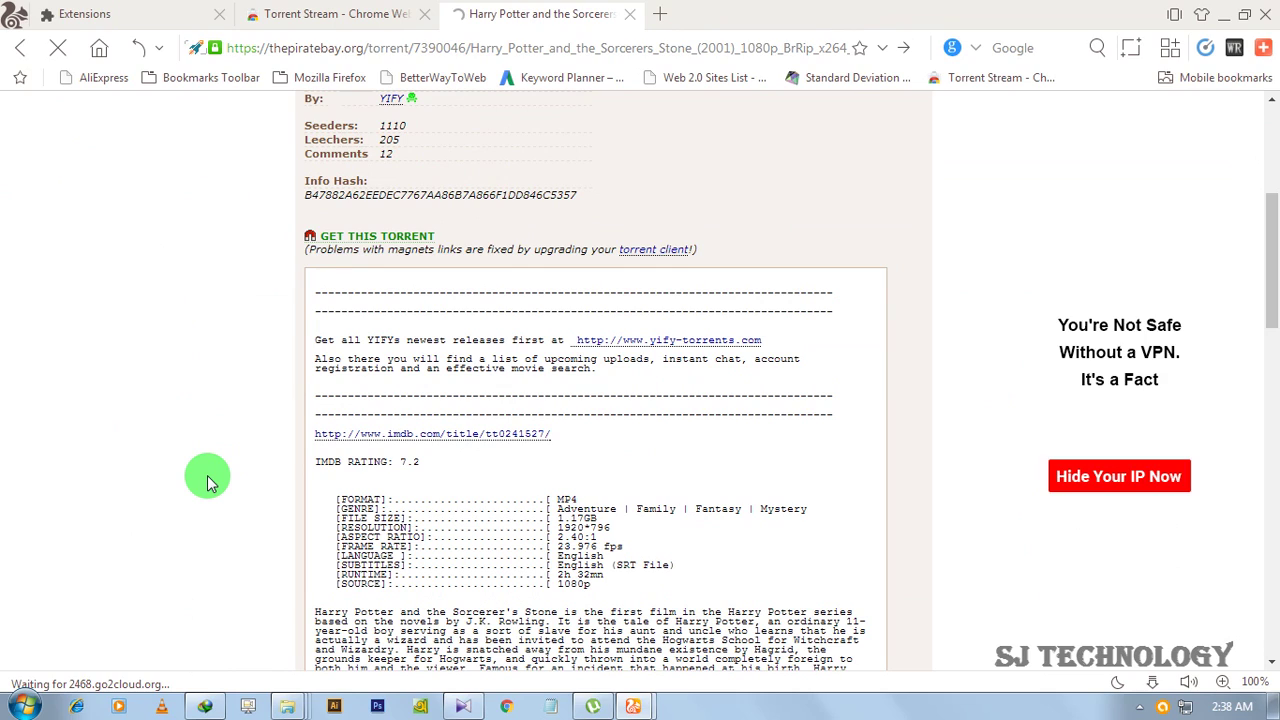
scroll(208, 482, "up", 1)
scroll(208, 485, "up", 2)
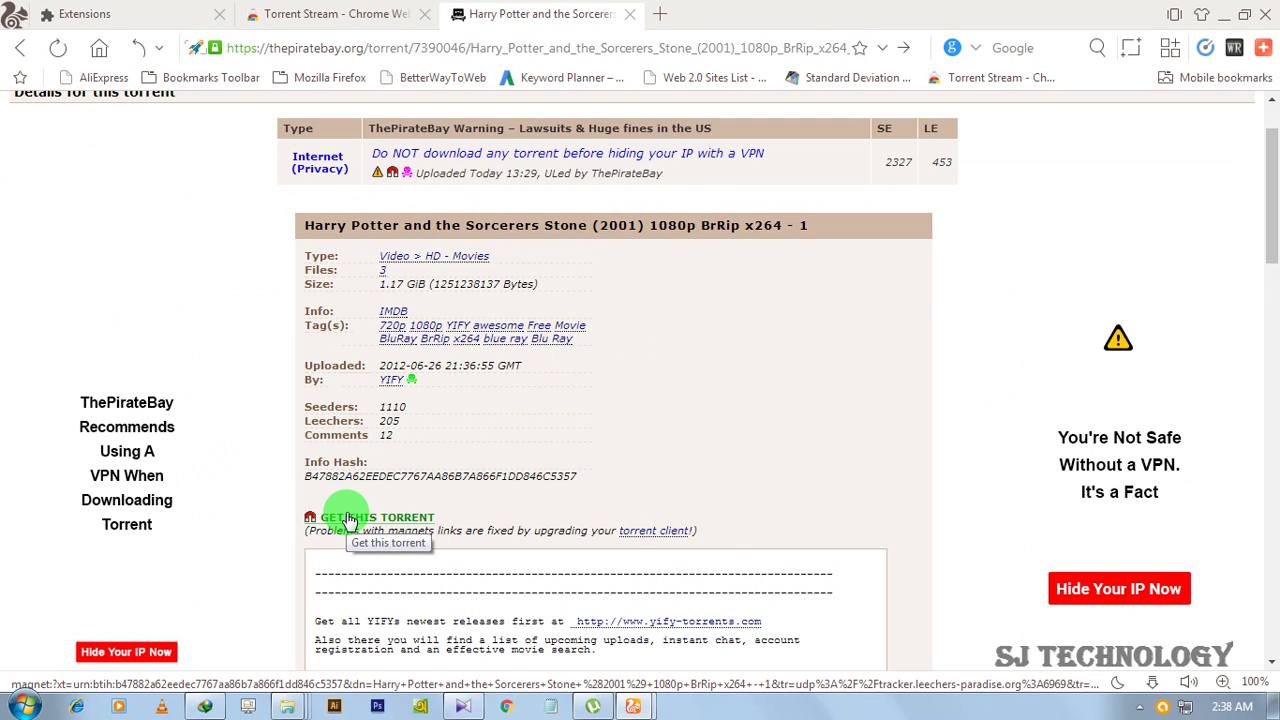
right_click(347, 517)
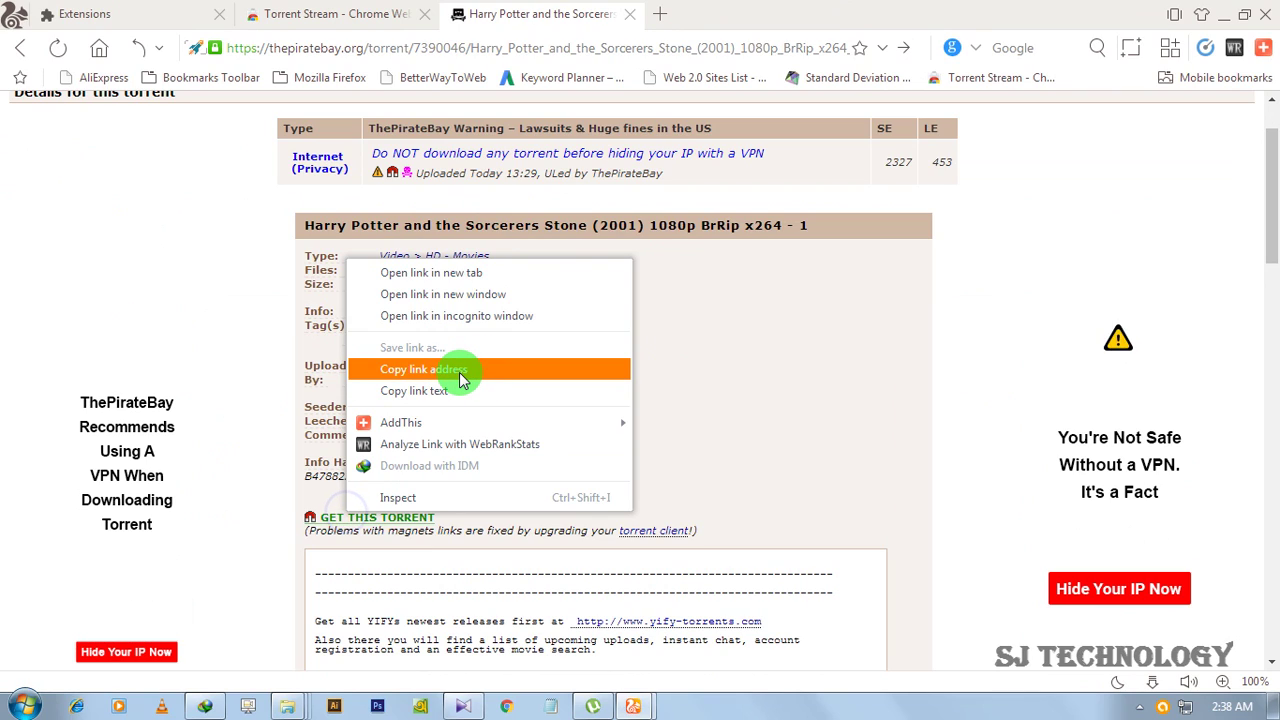
left_click(459, 371)
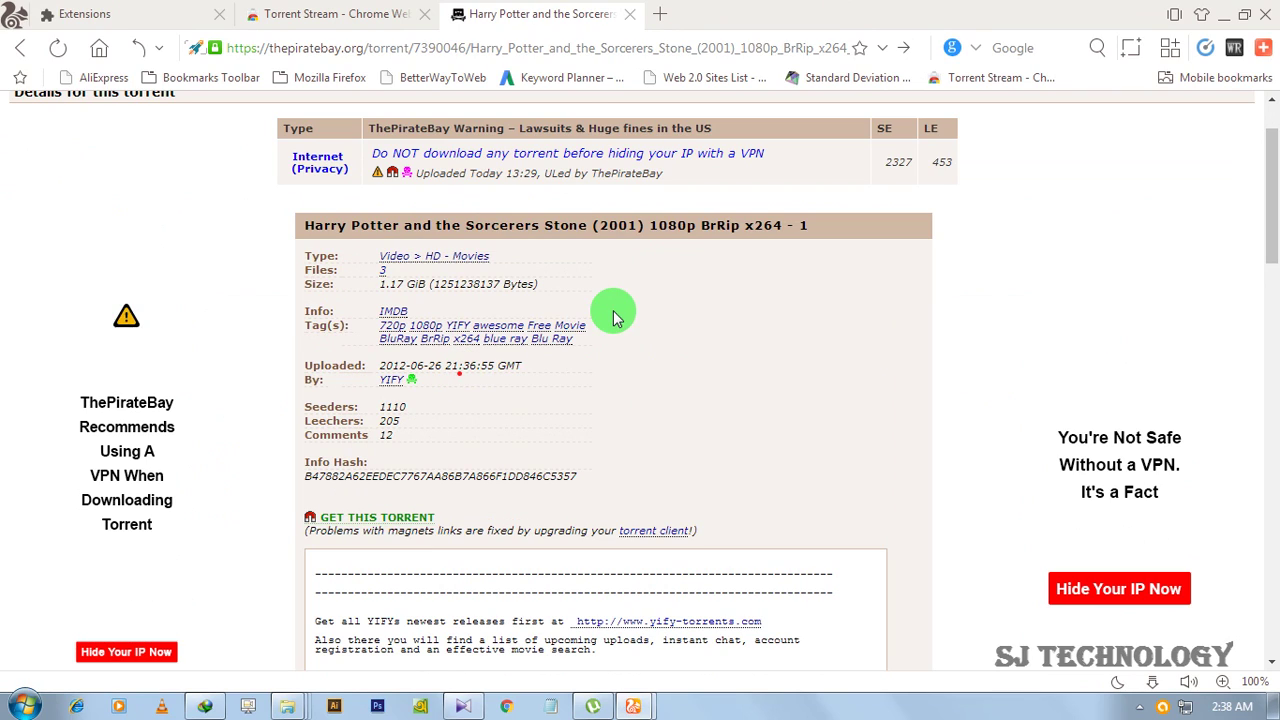
left_click(356, 20)
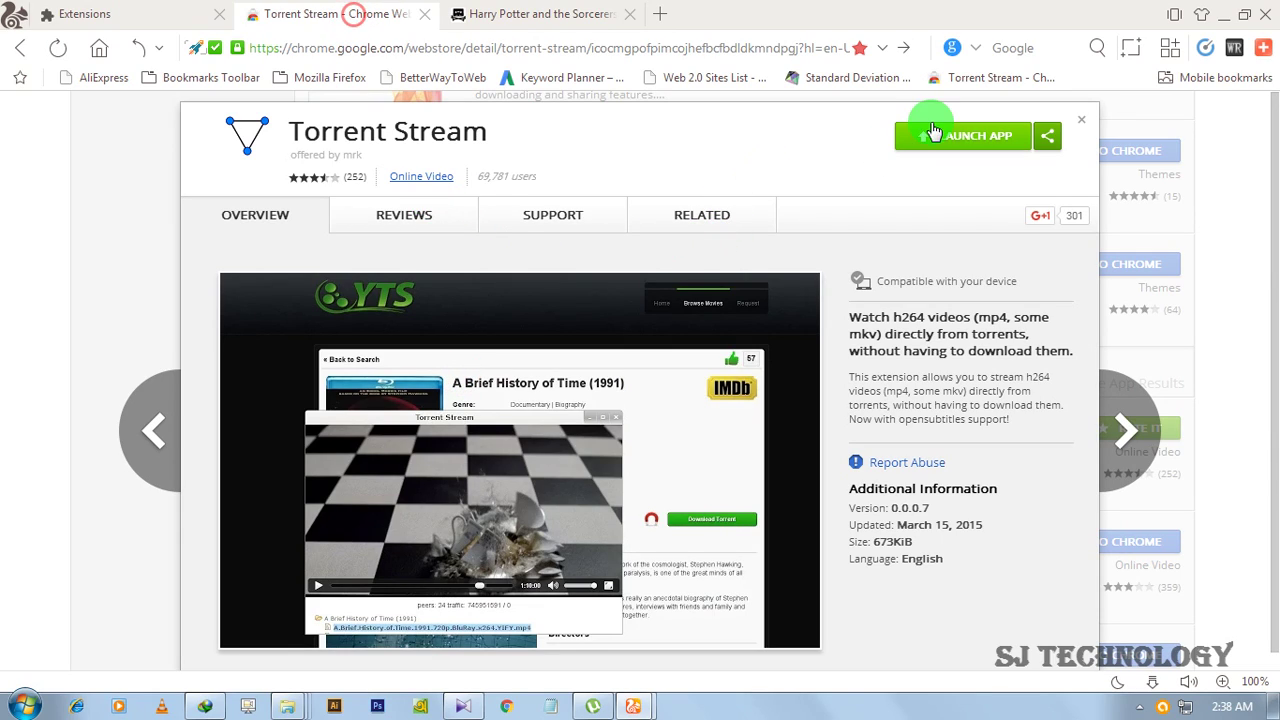
Launch Torrent Stream and paste the copied magnet link into its Magnet URL field
left_click(955, 148)
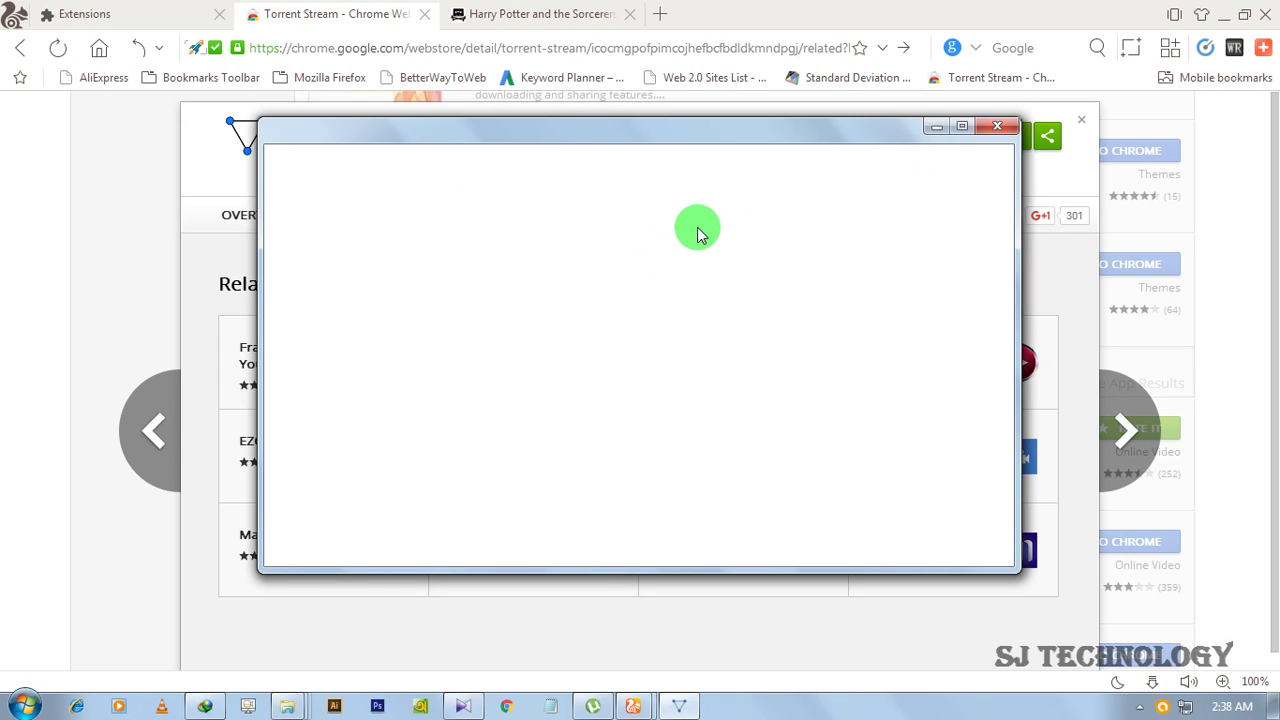
left_click_drag(724, 141, 604, 168)
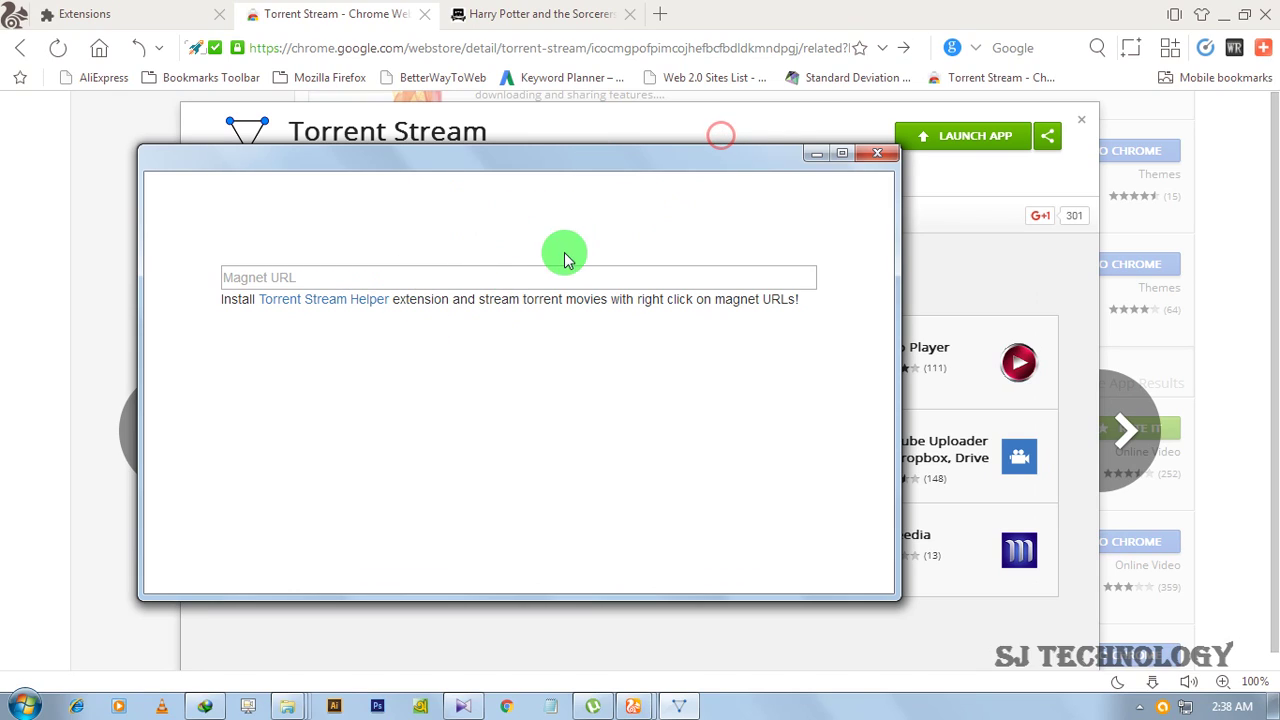
left_click(308, 276)
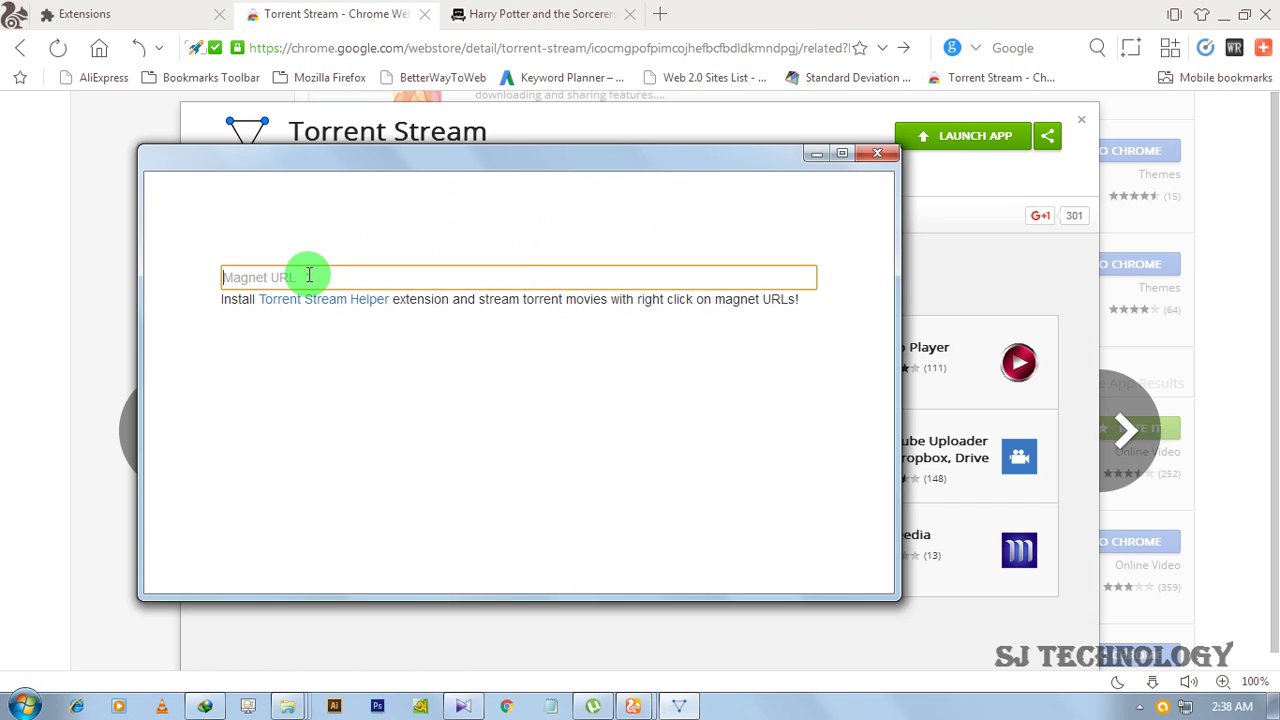
right_click(308, 276)
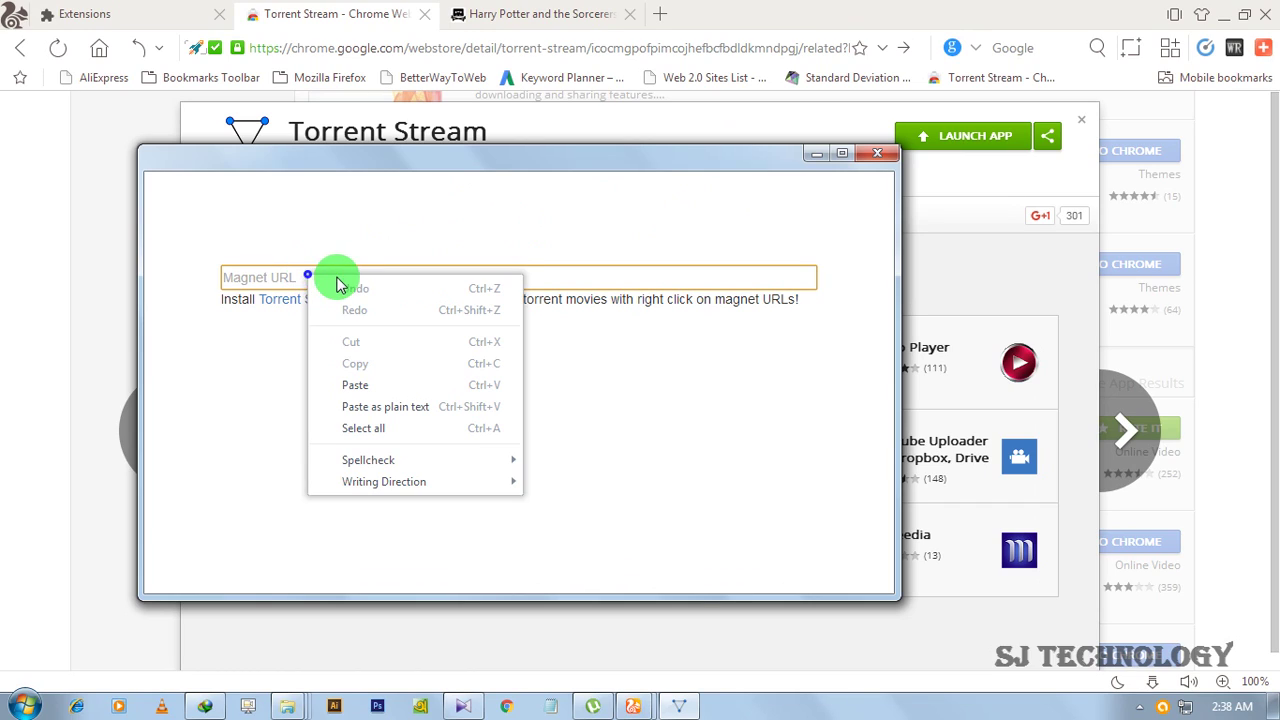
left_click(365, 392)
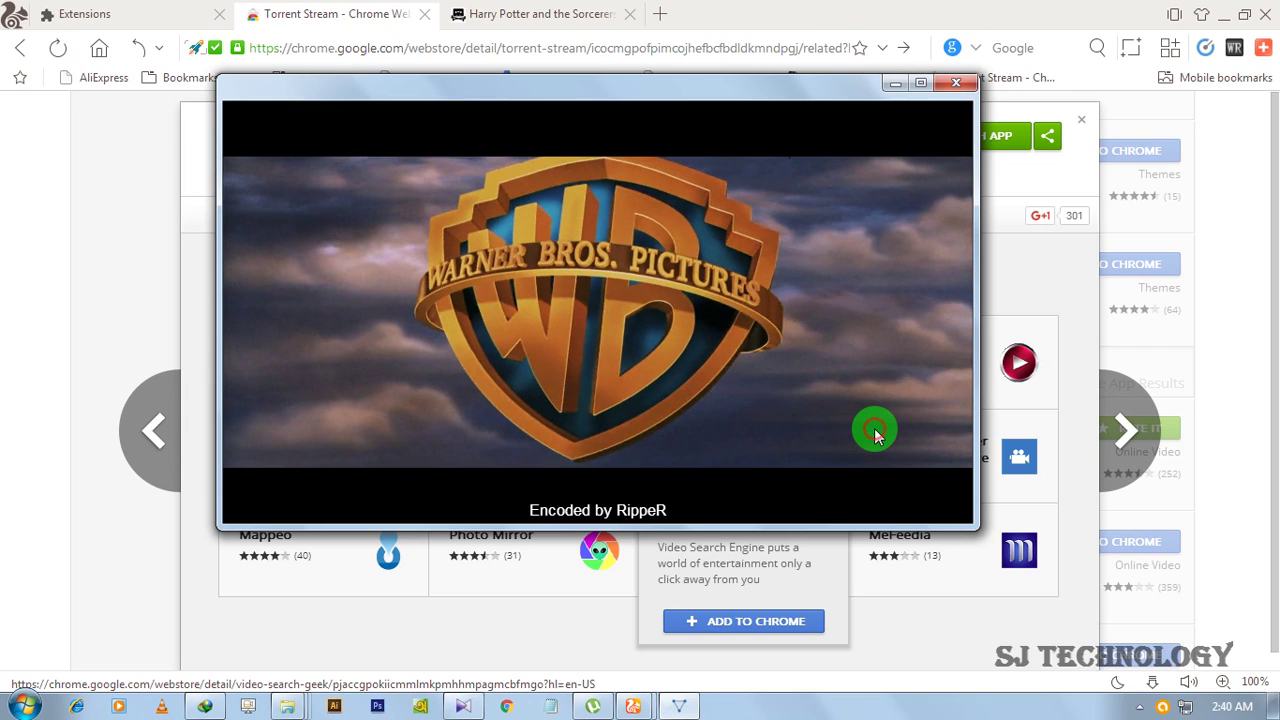
mouse_move(250, 500)
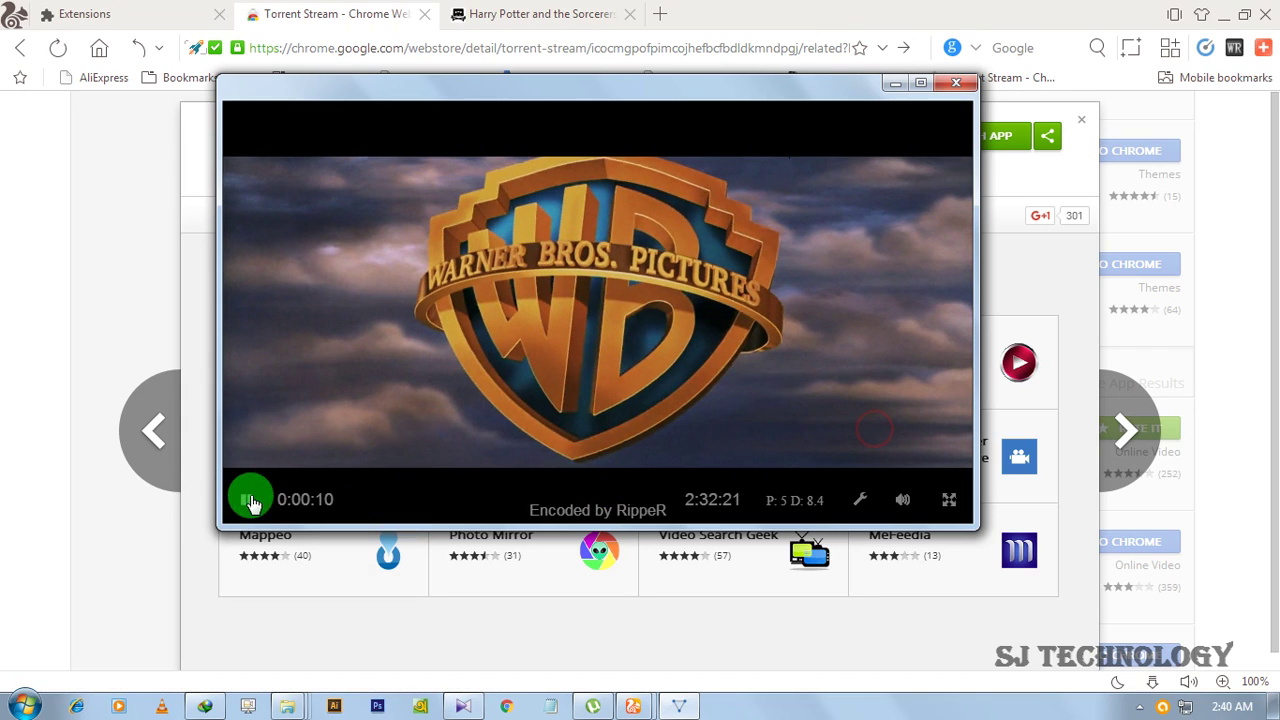
Pause at 0:00:10 and review the torrent's mp4, subtitle and image files
left_click(268, 503)
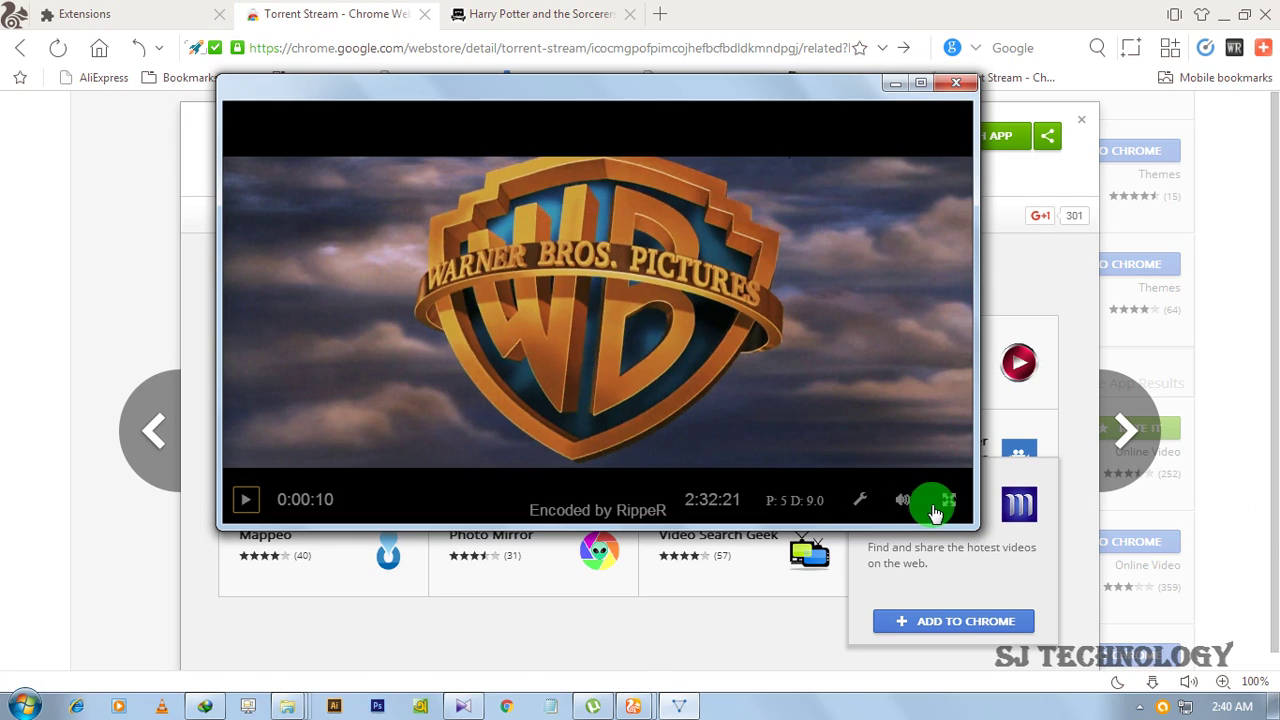
left_click(862, 503)
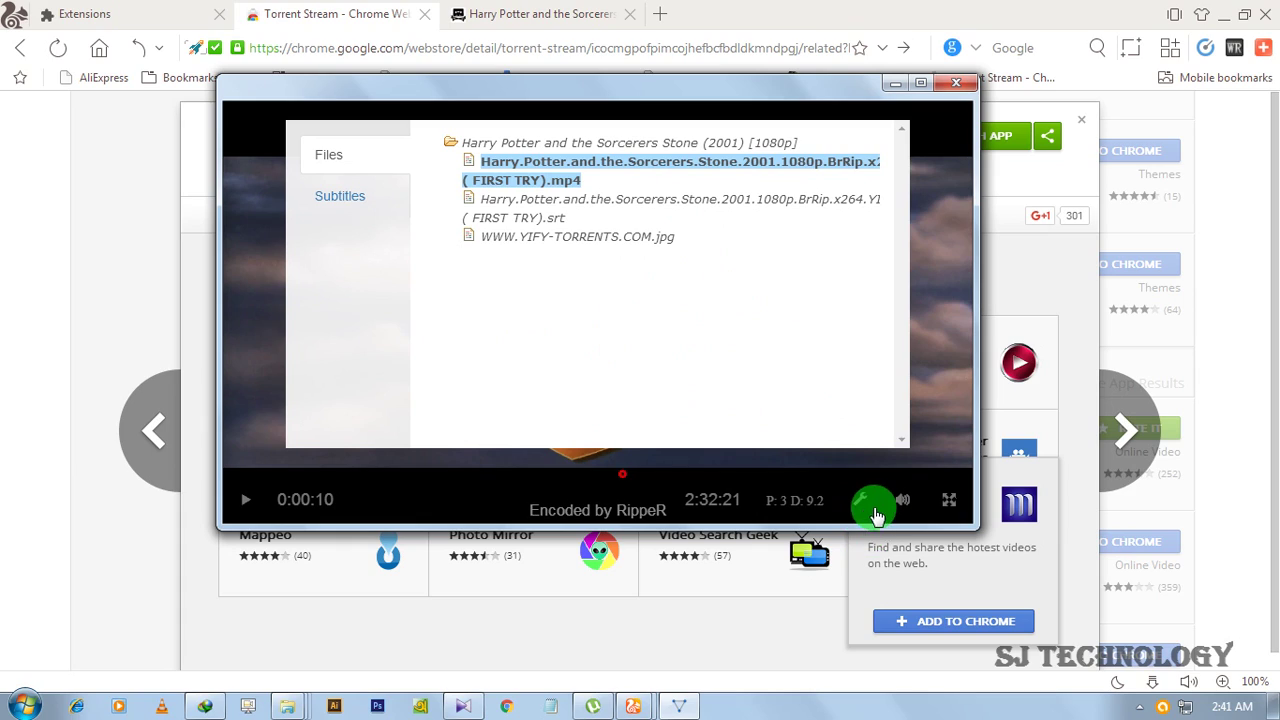
left_click(872, 508)
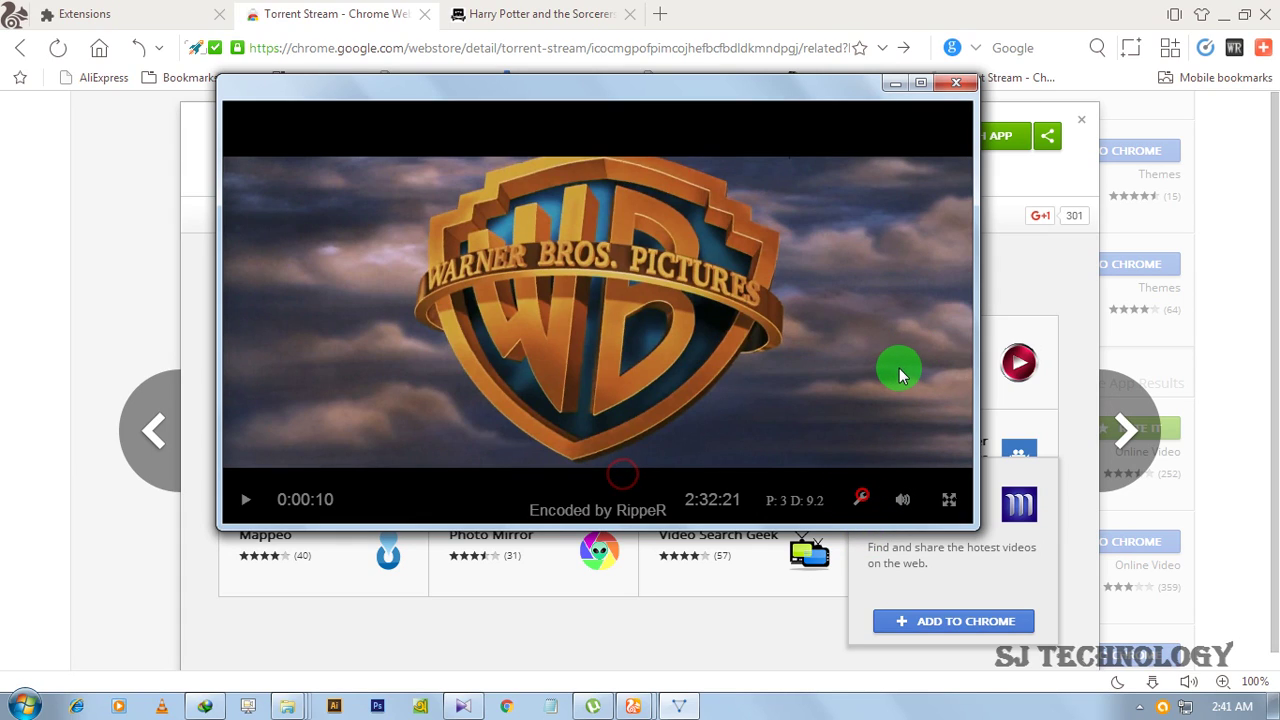